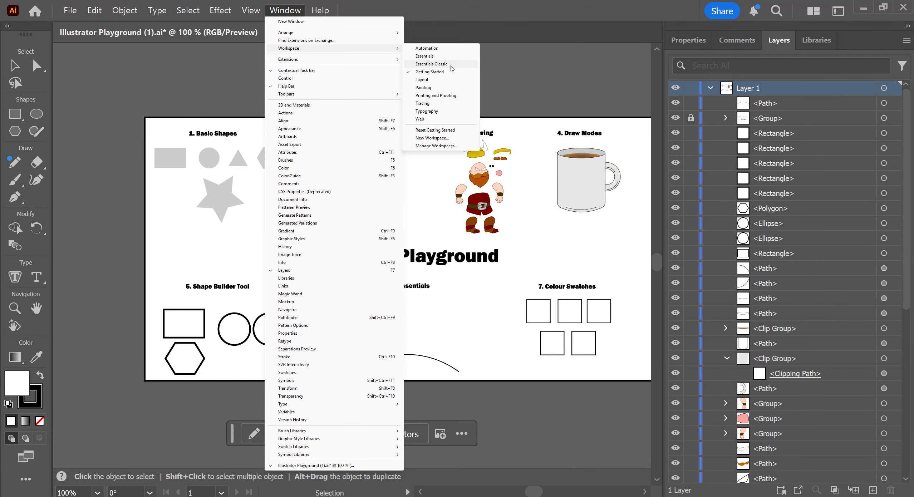
# Step: Switch the workspace to Essentials Classic
pyautogui.click(452, 67)
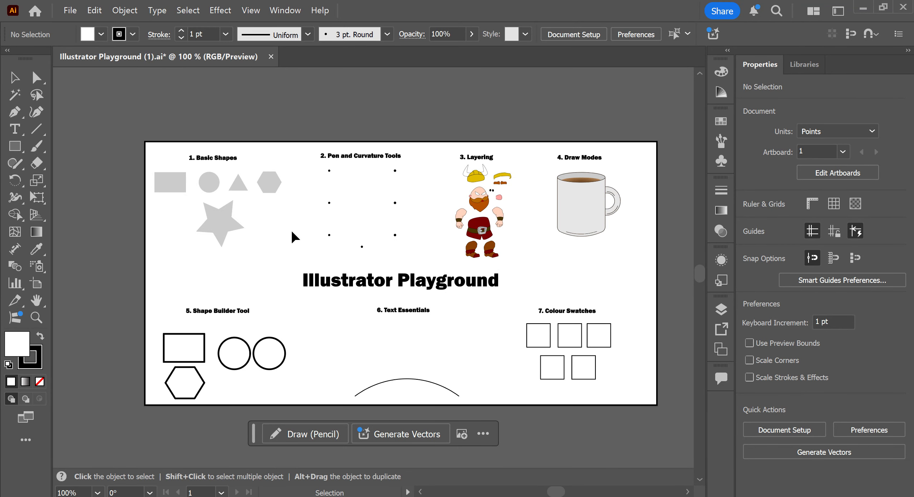
# Step: Pan and zoom around the artboard to examine its practice sections, finishing on the Basic Shapes exercise at 300% zoom
pyautogui.moveTo(291, 230); pyautogui.dragTo(418, 210)
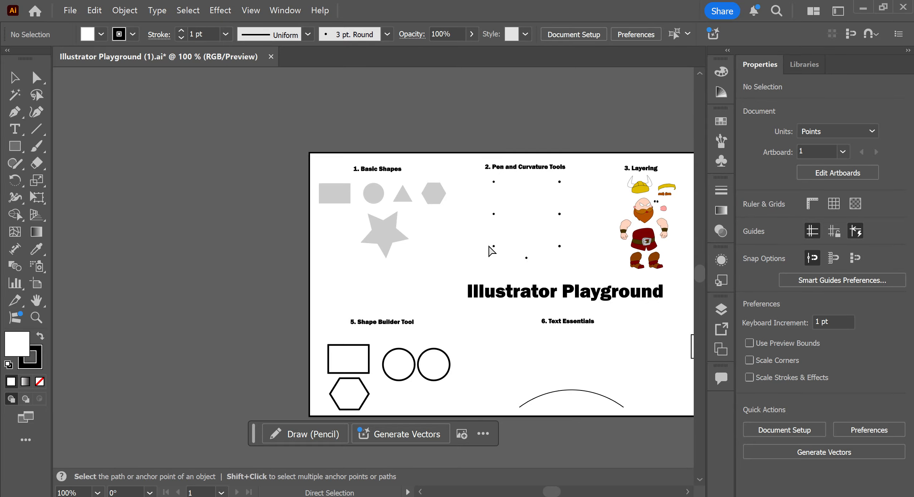
pyautogui.hscroll(-2, 487, 251)
pyautogui.moveTo(484, 225); pyautogui.dragTo(443, 246)
pyautogui.hscroll(2, 468, 272)
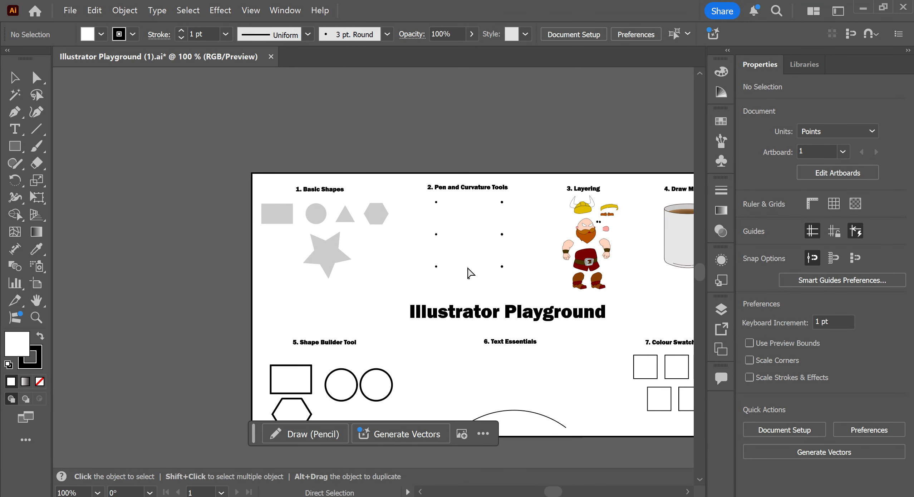
pyautogui.scroll(-3, 461, 261)
pyautogui.scroll(1, 459, 251)
pyautogui.scroll(3, 459, 252)
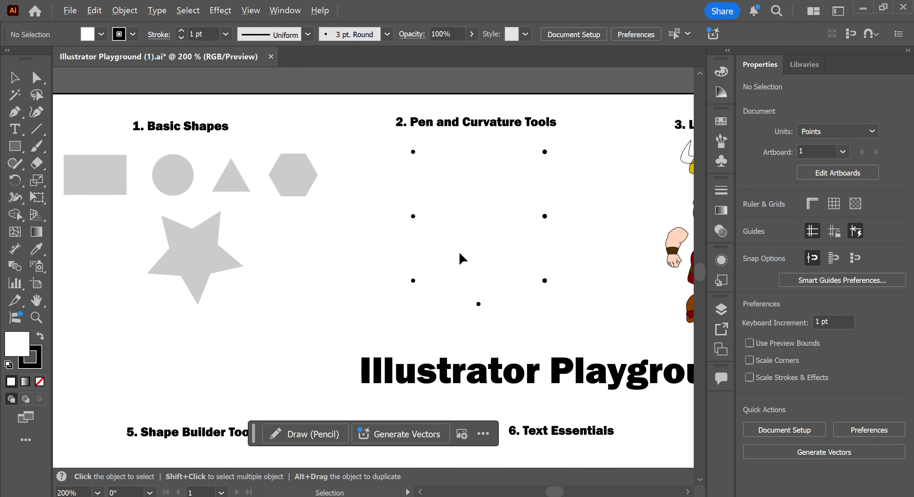
pyautogui.moveTo(302, 259); pyautogui.dragTo(510, 301)
pyautogui.scroll(1, 434, 271)
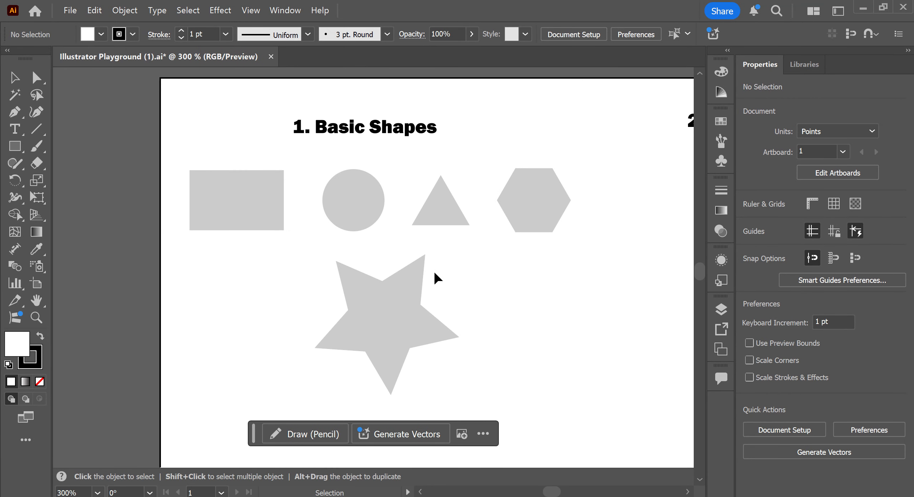
pyautogui.press('a')
pyautogui.hotkey('ctrl', '=')
pyautogui.hotkey('ctrl', '=')
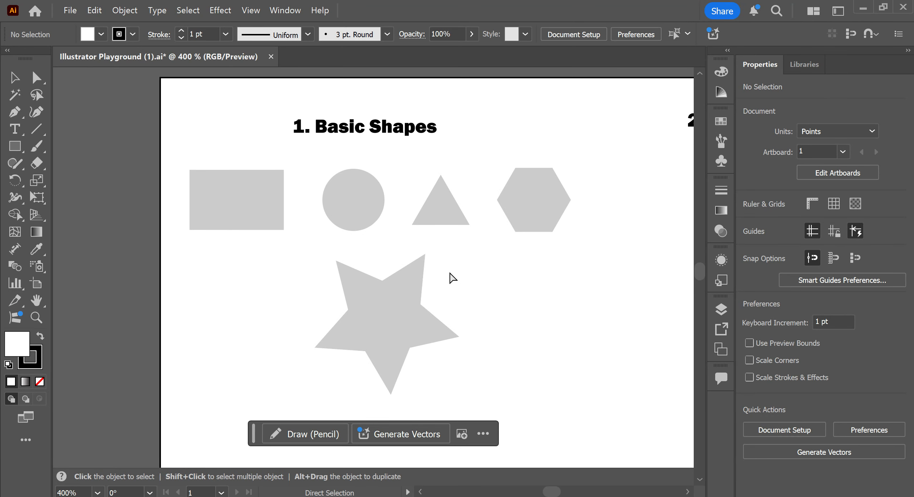
pyautogui.hotkey('ctrl', '-')
pyautogui.hotkey('ctrl', '-')
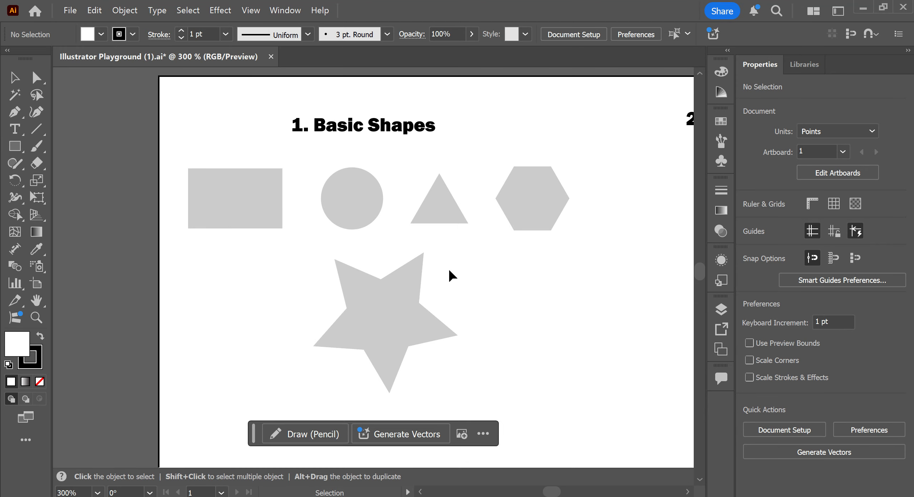
pyautogui.moveTo(450, 254); pyautogui.dragTo(425, 265)
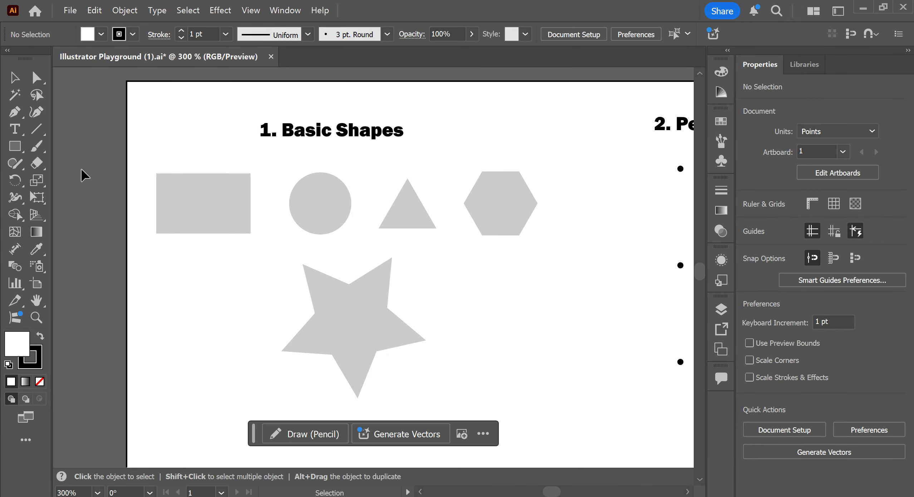
# Step: Draw a rectangle about 58 × 37 pt exactly over the grey rectangle in the Basic Shapes section
pyautogui.click(15, 146)
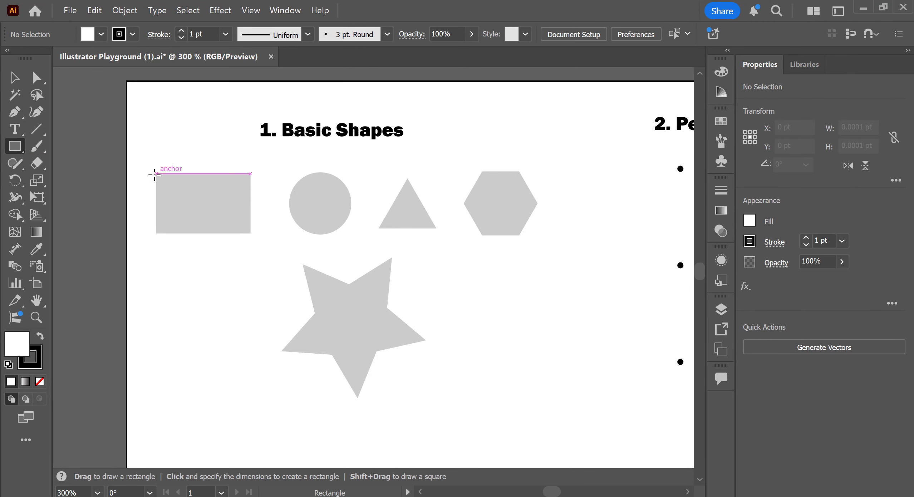
pyautogui.moveTo(155, 175); pyautogui.dragTo(250, 233)
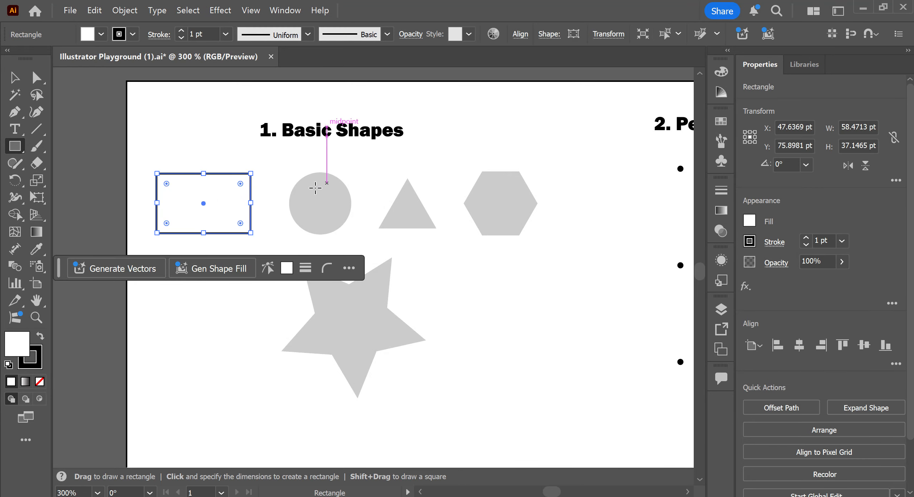
# Step: Draw a circle about 38.5 pt in diameter with the Ellipse tool, matching the grey circle in position and size
pyautogui.click(16, 148)
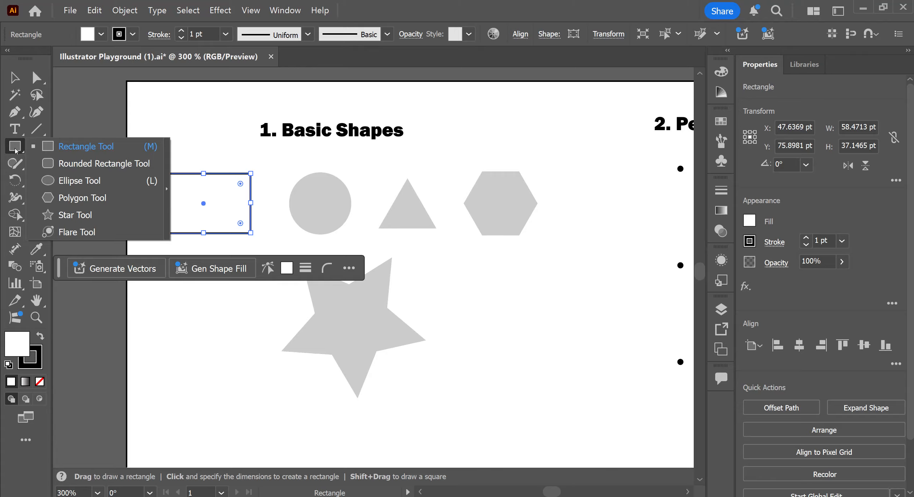
pyautogui.click(17, 148)
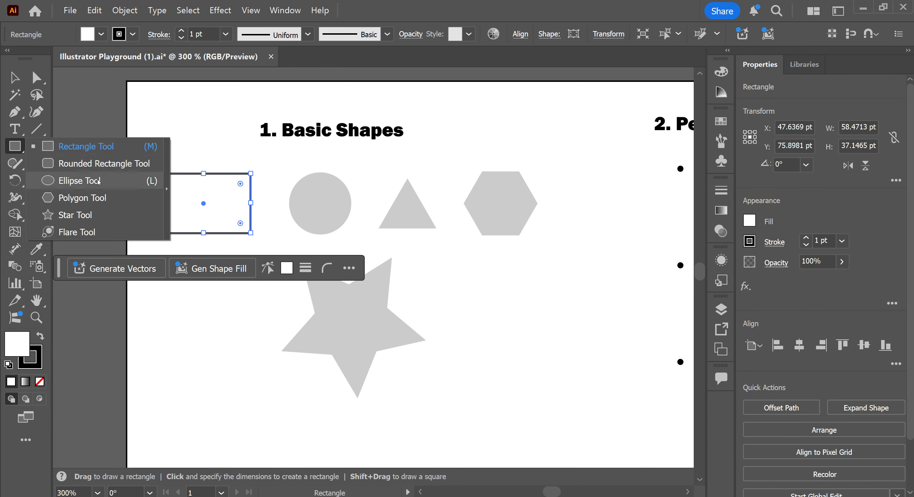
pyautogui.click(99, 181)
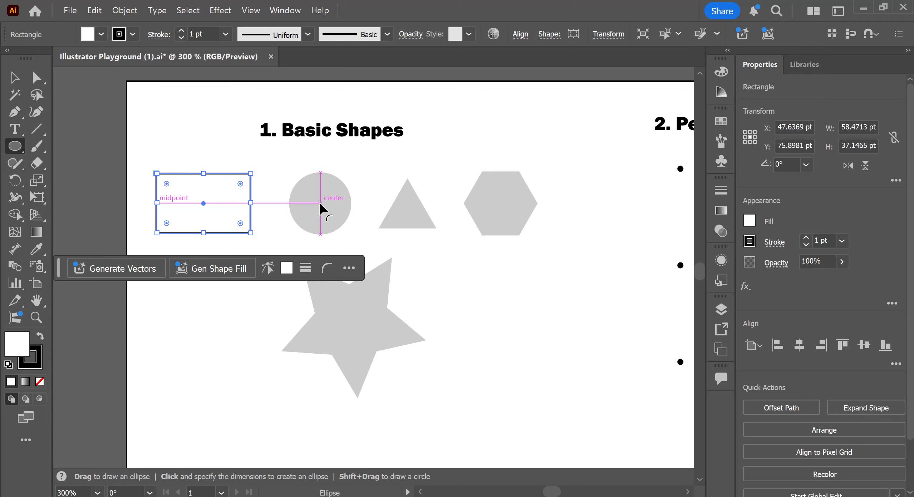
pyautogui.moveTo(321, 203); pyautogui.dragTo(403, 266)
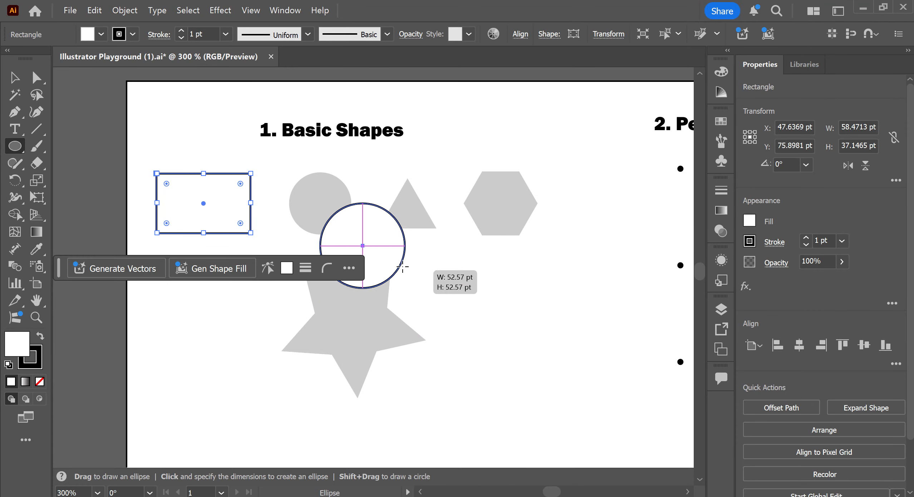
pyautogui.moveTo(360, 223); pyautogui.dragTo(336, 214)
pyautogui.moveTo(389, 254); pyautogui.dragTo(351, 219)
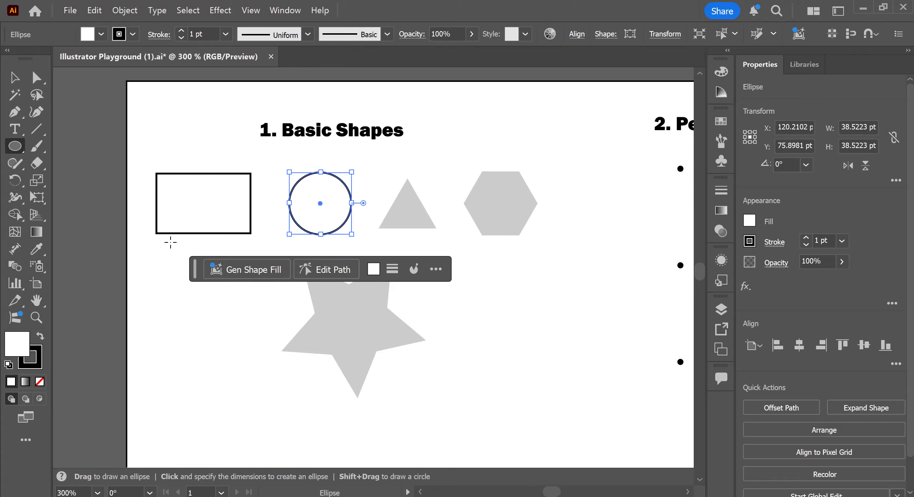
# Step: Draw a three-sided polygon about 36 × 31 pt over the grey triangle, reducing the number of sides to three
pyautogui.press('t')
pyautogui.click(19, 150)
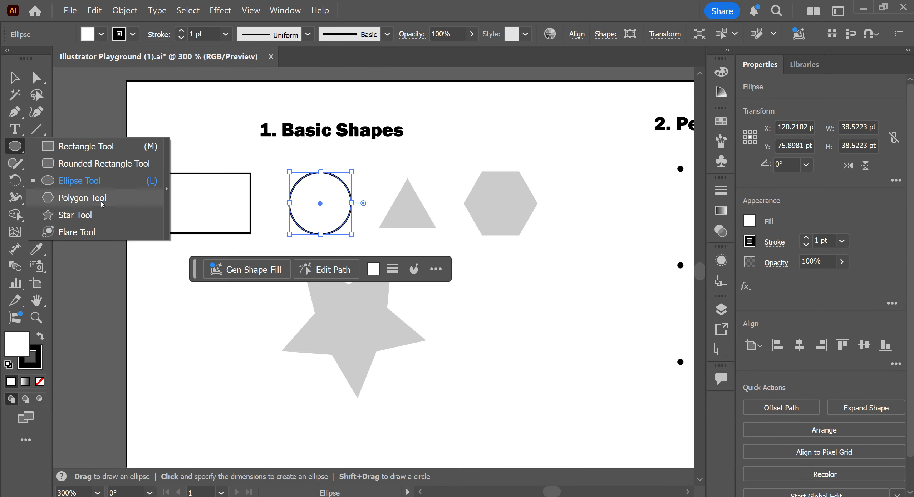
pyautogui.click(102, 198)
pyautogui.moveTo(377, 226)
pyautogui.mouseDown()
pyautogui.moveTo(384, 211)
pyautogui.moveTo(447, 200)
pyautogui.moveTo(418, 224)
pyautogui.moveTo(390, 188)
pyautogui.moveTo(402, 204)
pyautogui.moveTo(462, 208)
pyautogui.moveTo(443, 210)
pyautogui.moveTo(457, 211)
pyautogui.moveTo(483, 237)
pyautogui.moveTo(461, 205)
pyautogui.moveTo(447, 212)
pyautogui.moveTo(429, 190)
pyautogui.moveTo(408, 136)
pyautogui.moveTo(405, 178)
pyautogui.mouseUp()
pyautogui.hotkey('ctrl', 'z')
pyautogui.press('Down')
pyautogui.press('Down')
pyautogui.press('Down')
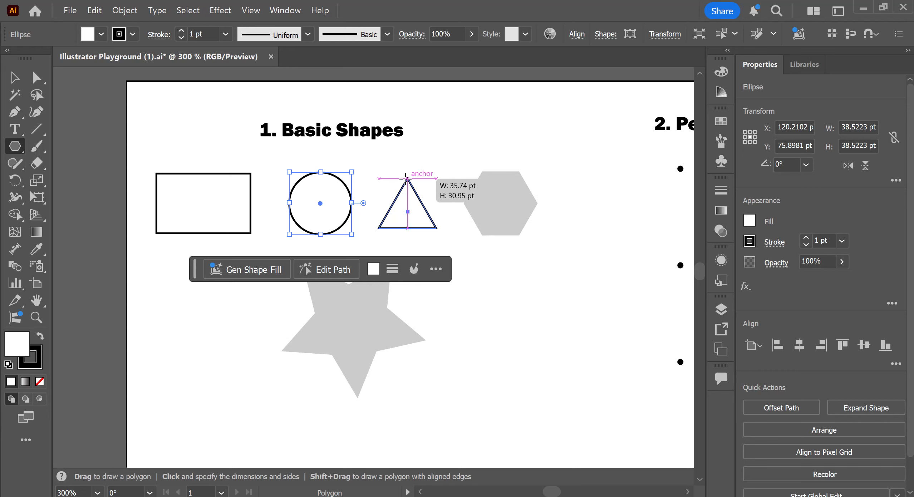
pyautogui.moveTo(405, 177); pyautogui.dragTo(406, 178)
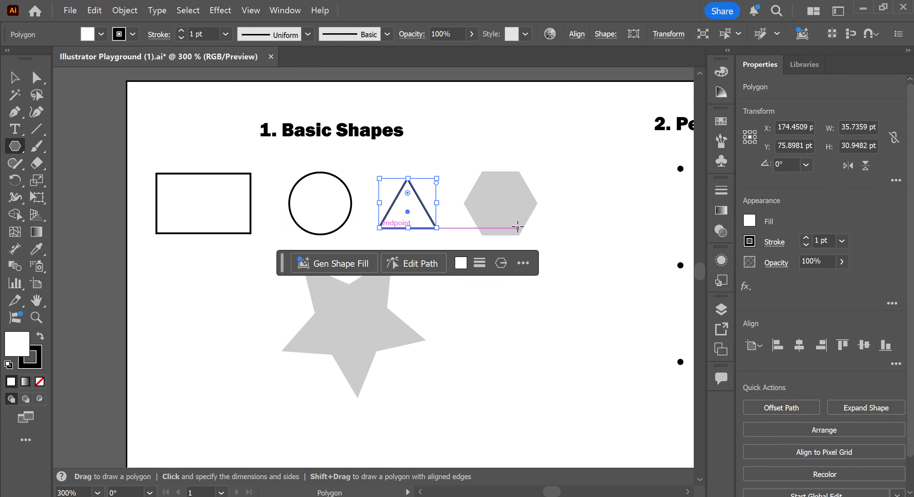
# Step: Draw a six-sided polygon about 46 × 40 pt from the centre of the grey hexagon, increasing the sides to six
pyautogui.moveTo(500, 203); pyautogui.dragTo(538, 203)
pyautogui.press('Up')
pyautogui.press('Up')
pyautogui.press('Up')
# Step: Draw a tilted five-pointed star about 90 × 88 pt from the centre of the grey star with the Star tool
pyautogui.moveTo(15, 146); pyautogui.dragTo(106, 219)
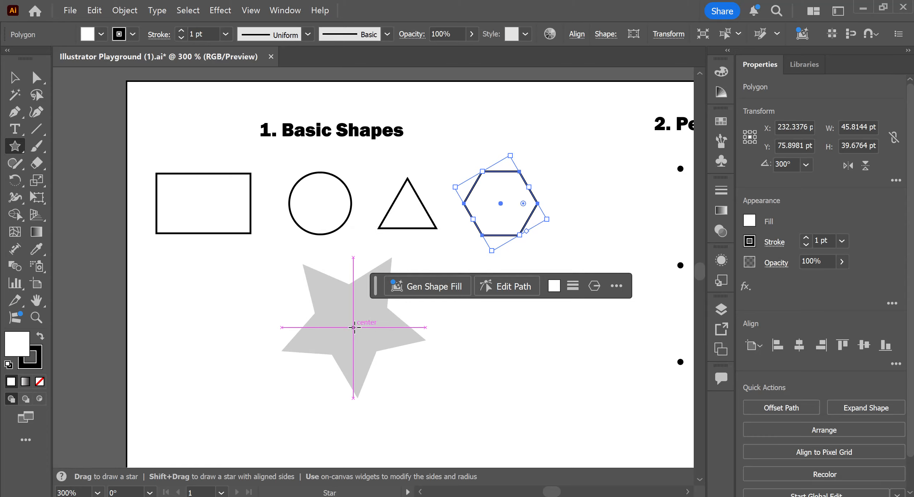
pyautogui.moveTo(353, 327); pyautogui.dragTo(453, 182)
pyautogui.press('Down')
pyautogui.press('Down')
pyautogui.press('Up')
pyautogui.press('Up')
pyautogui.press('Up')
pyautogui.press('Up')
pyautogui.press('Up')
pyautogui.press('Up')
pyautogui.press('Up')
pyautogui.press('Up')
pyautogui.press('Up')
pyautogui.moveTo(439, 192)
pyautogui.mouseDown()
pyautogui.moveTo(490, 119)
pyautogui.moveTo(458, 156)
pyautogui.moveTo(441, 211)
pyautogui.moveTo(358, 323)
pyautogui.mouseUp()
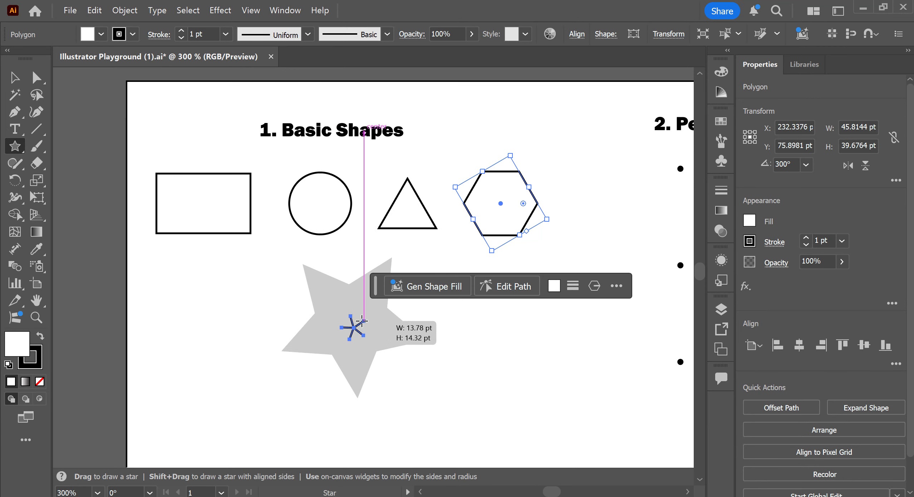
pyautogui.moveTo(351, 329); pyautogui.dragTo(391, 351)
pyautogui.hotkey('ctrl', 'z')
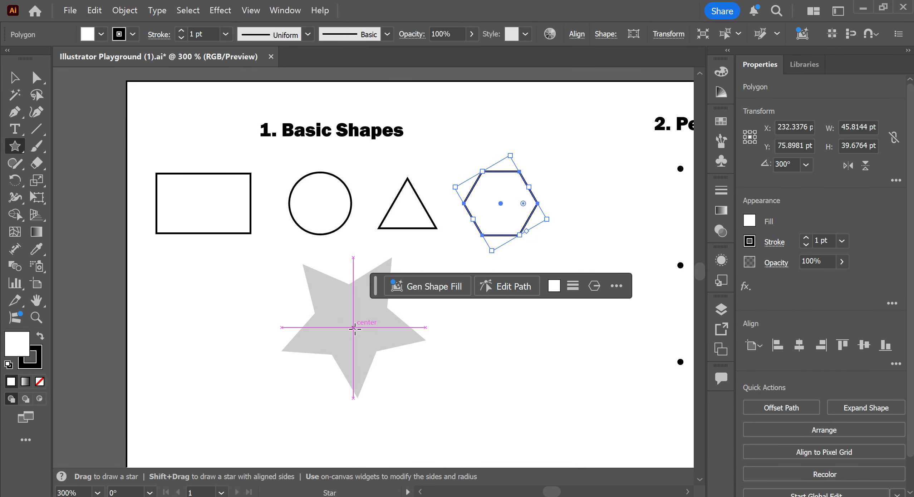
pyautogui.moveTo(354, 329); pyautogui.dragTo(392, 262)
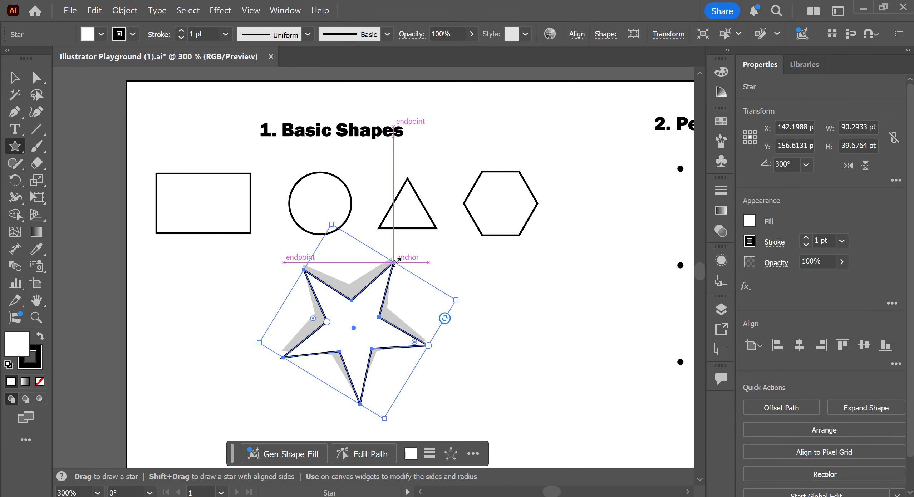
# Step: Move the new star onto the grey star and enlarge its inner radius until the edges match
pyautogui.press('v')
pyautogui.moveTo(375, 351); pyautogui.dragTo(363, 330)
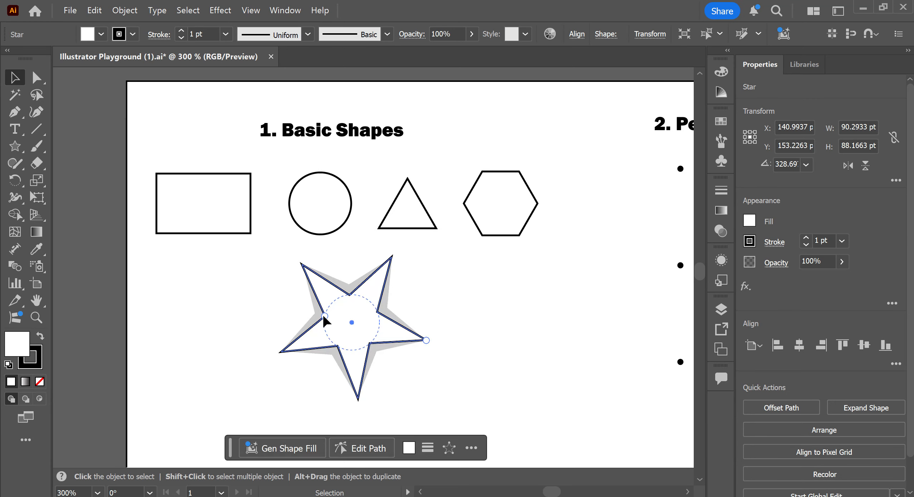
pyautogui.moveTo(323, 314); pyautogui.dragTo(317, 312)
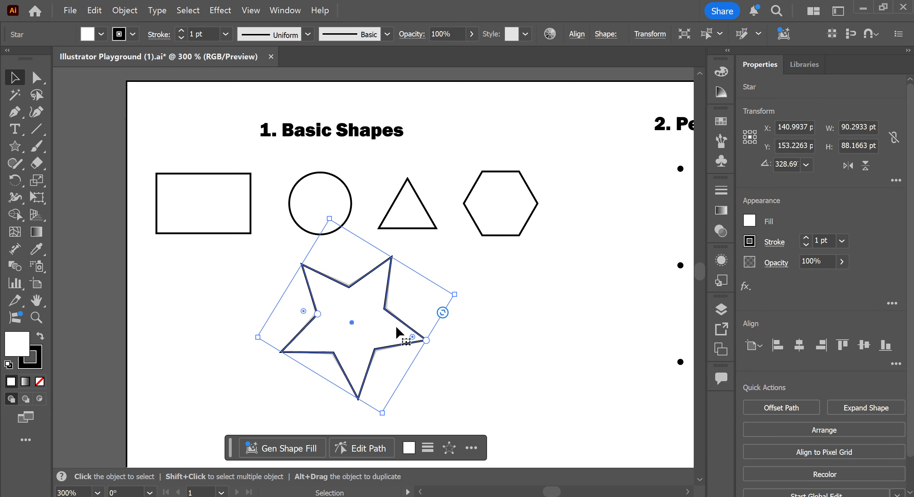
pyautogui.moveTo(443, 313); pyautogui.dragTo(445, 312)
pyautogui.click(426, 317)
pyautogui.moveTo(391, 319); pyautogui.dragTo(395, 318)
pyautogui.hotkey('ctrl', 'z')
# Step: Try to change the triangle's corner rounding by adjusting its live corner radius outward
pyautogui.click(410, 199)
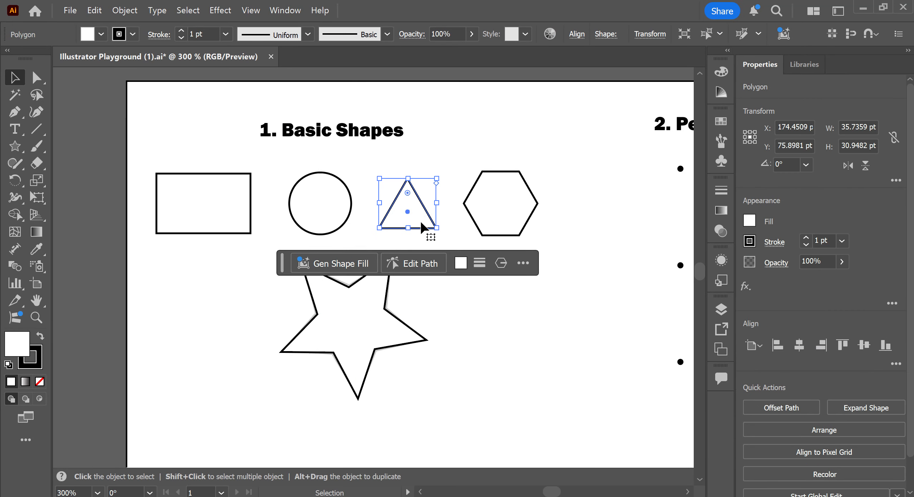
pyautogui.moveTo(409, 190); pyautogui.dragTo(426, 171)
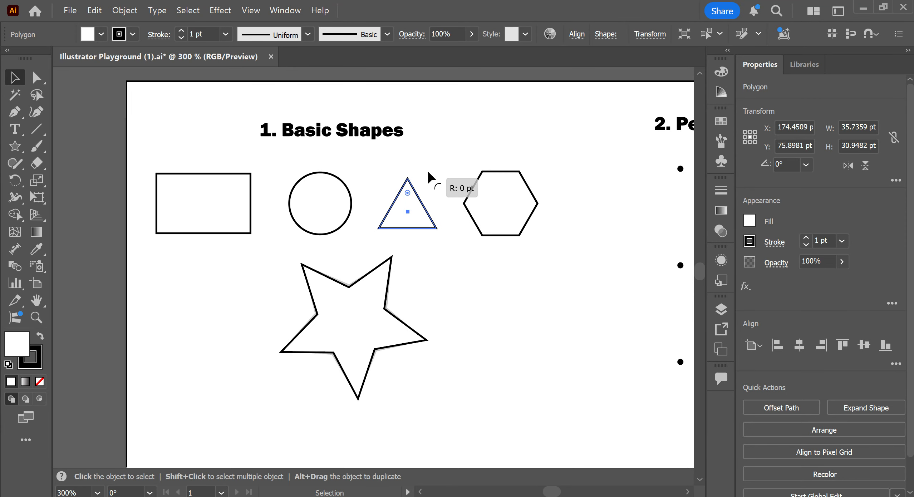
# Step: Round only the upper-right corner of the drawn rectangle, leaving its other three corners square
pyautogui.click(229, 197)
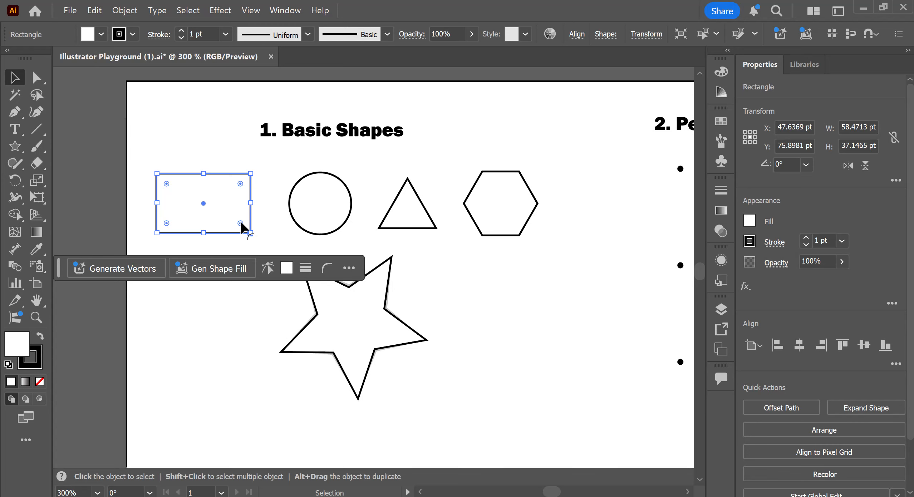
pyautogui.moveTo(240, 183); pyautogui.dragTo(259, 161)
pyautogui.moveTo(240, 184); pyautogui.dragTo(212, 203)
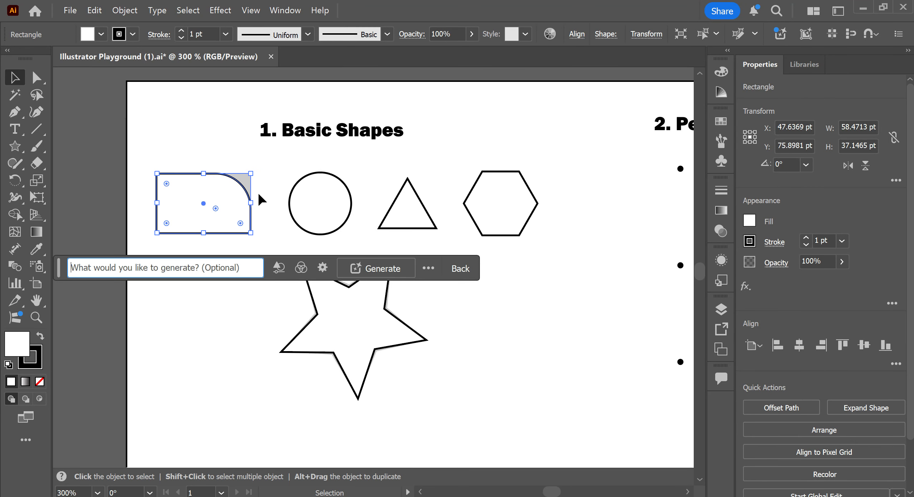